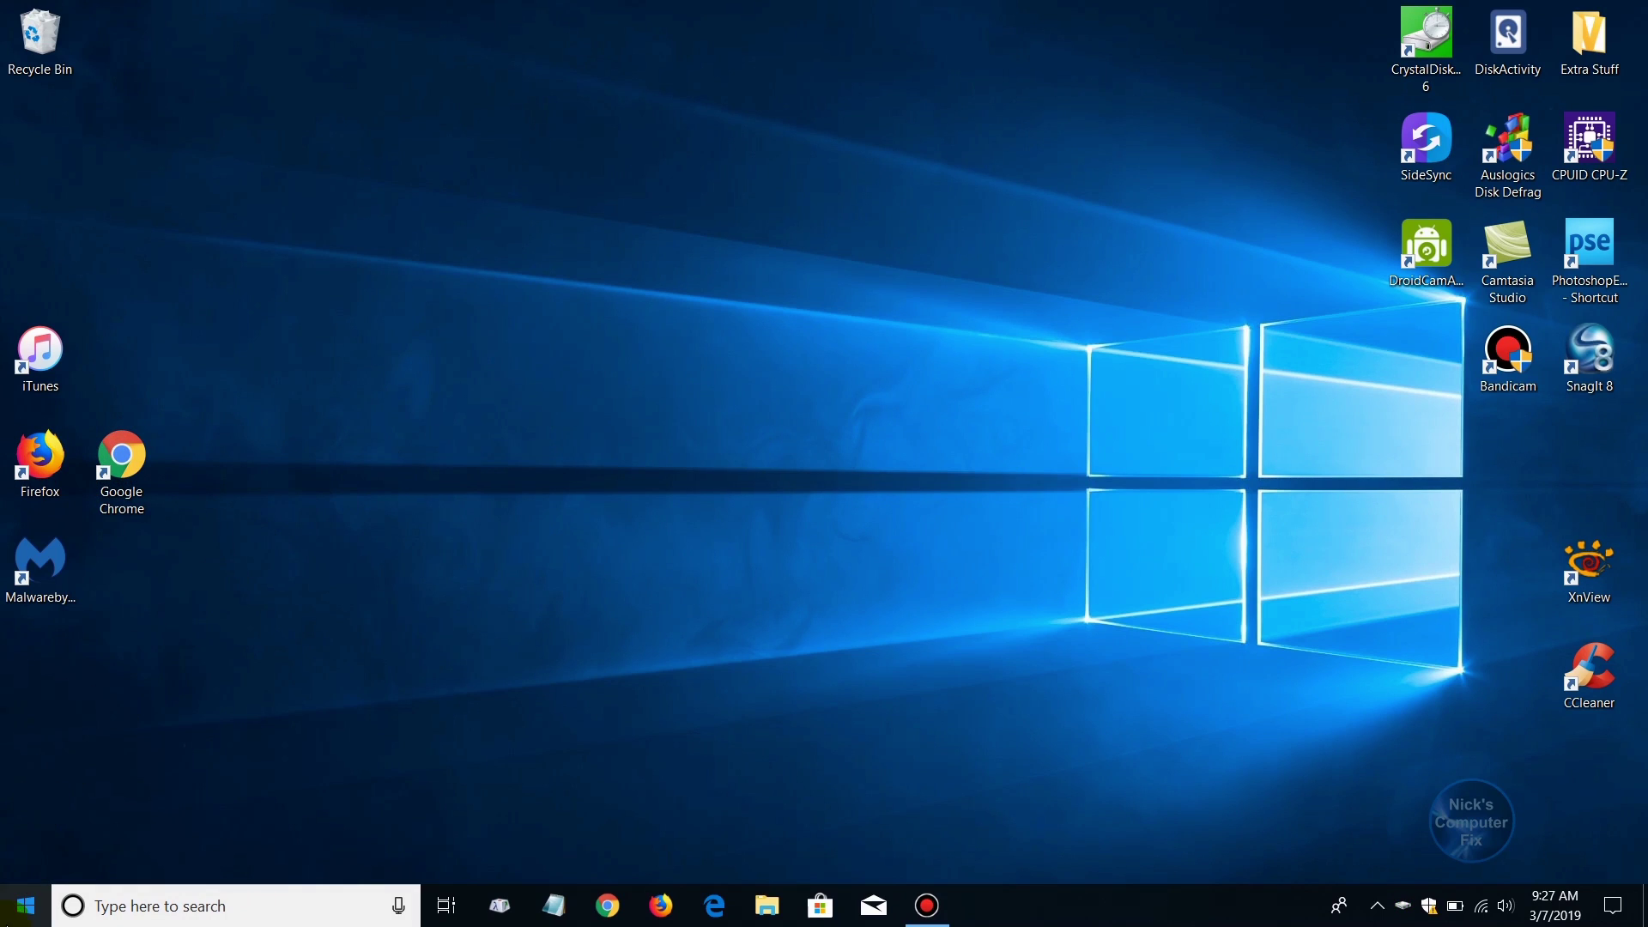
# Open Windows Settings, go to Apps, and show the Startup apps list.
pyautogui.click(24, 914)
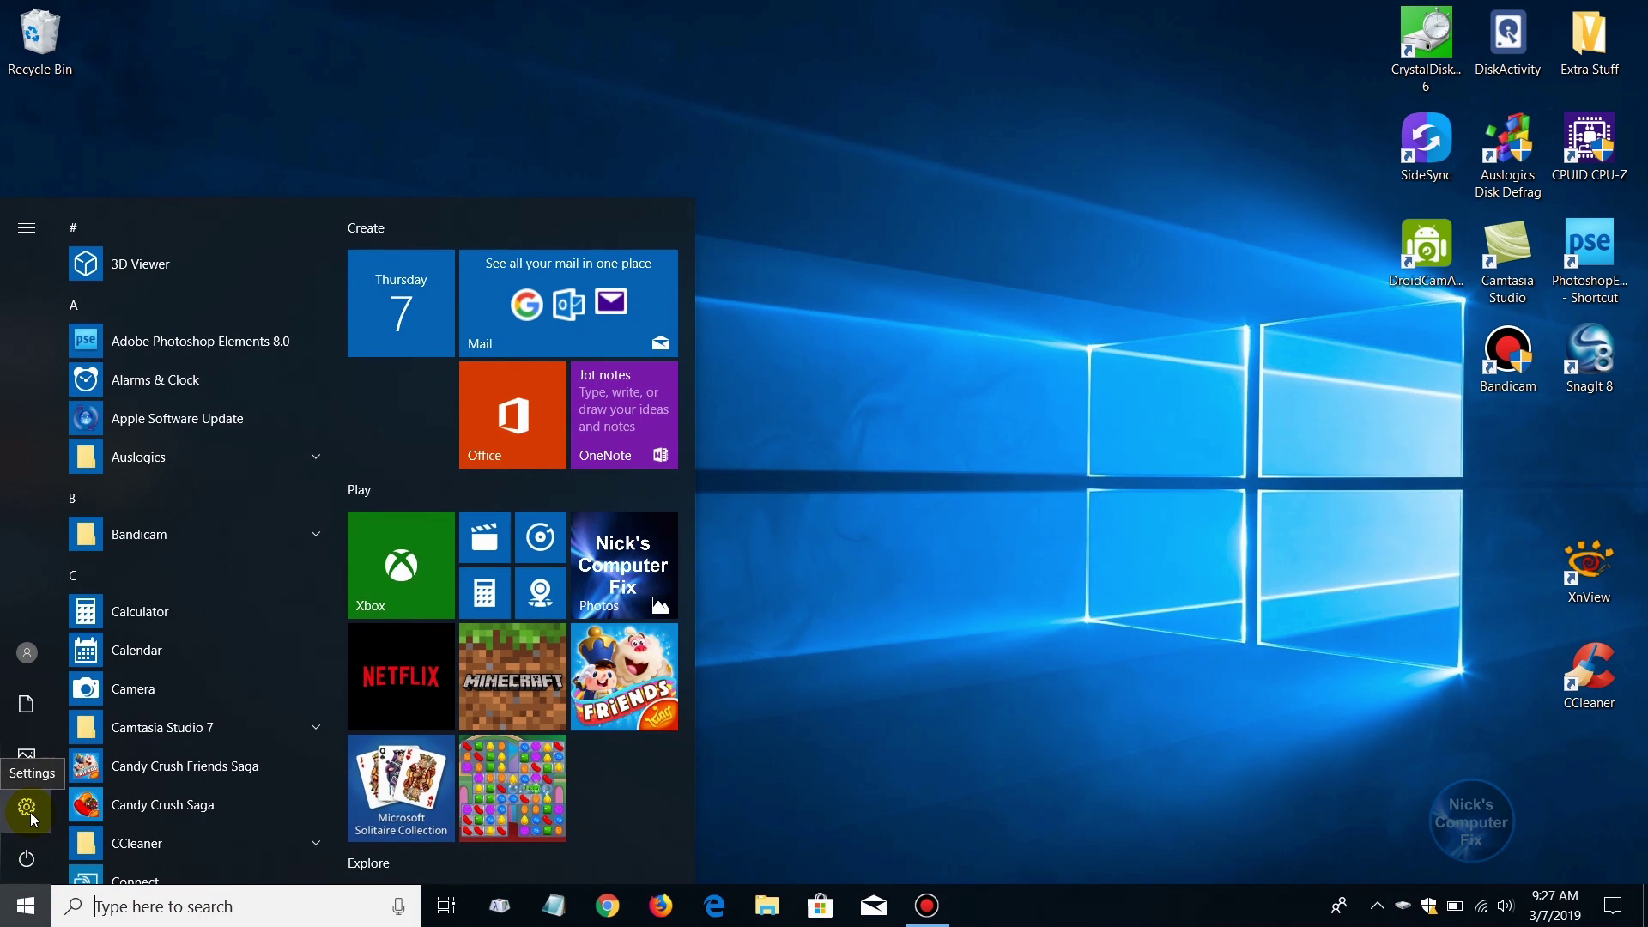
pyautogui.click(29, 811)
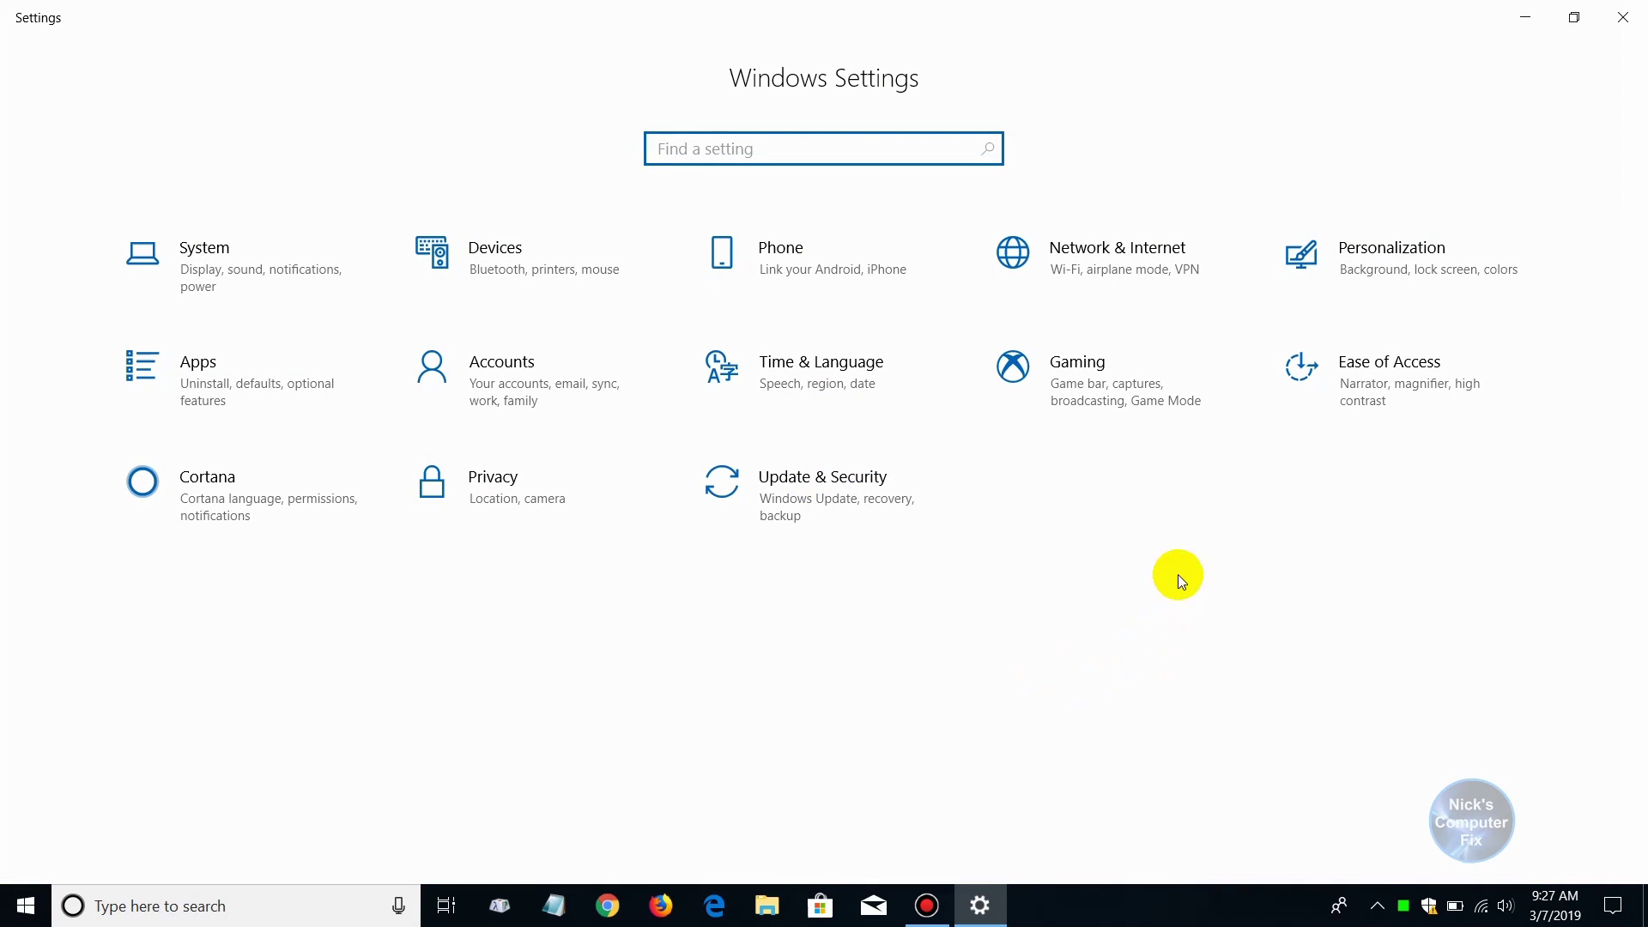
pyautogui.click(240, 406)
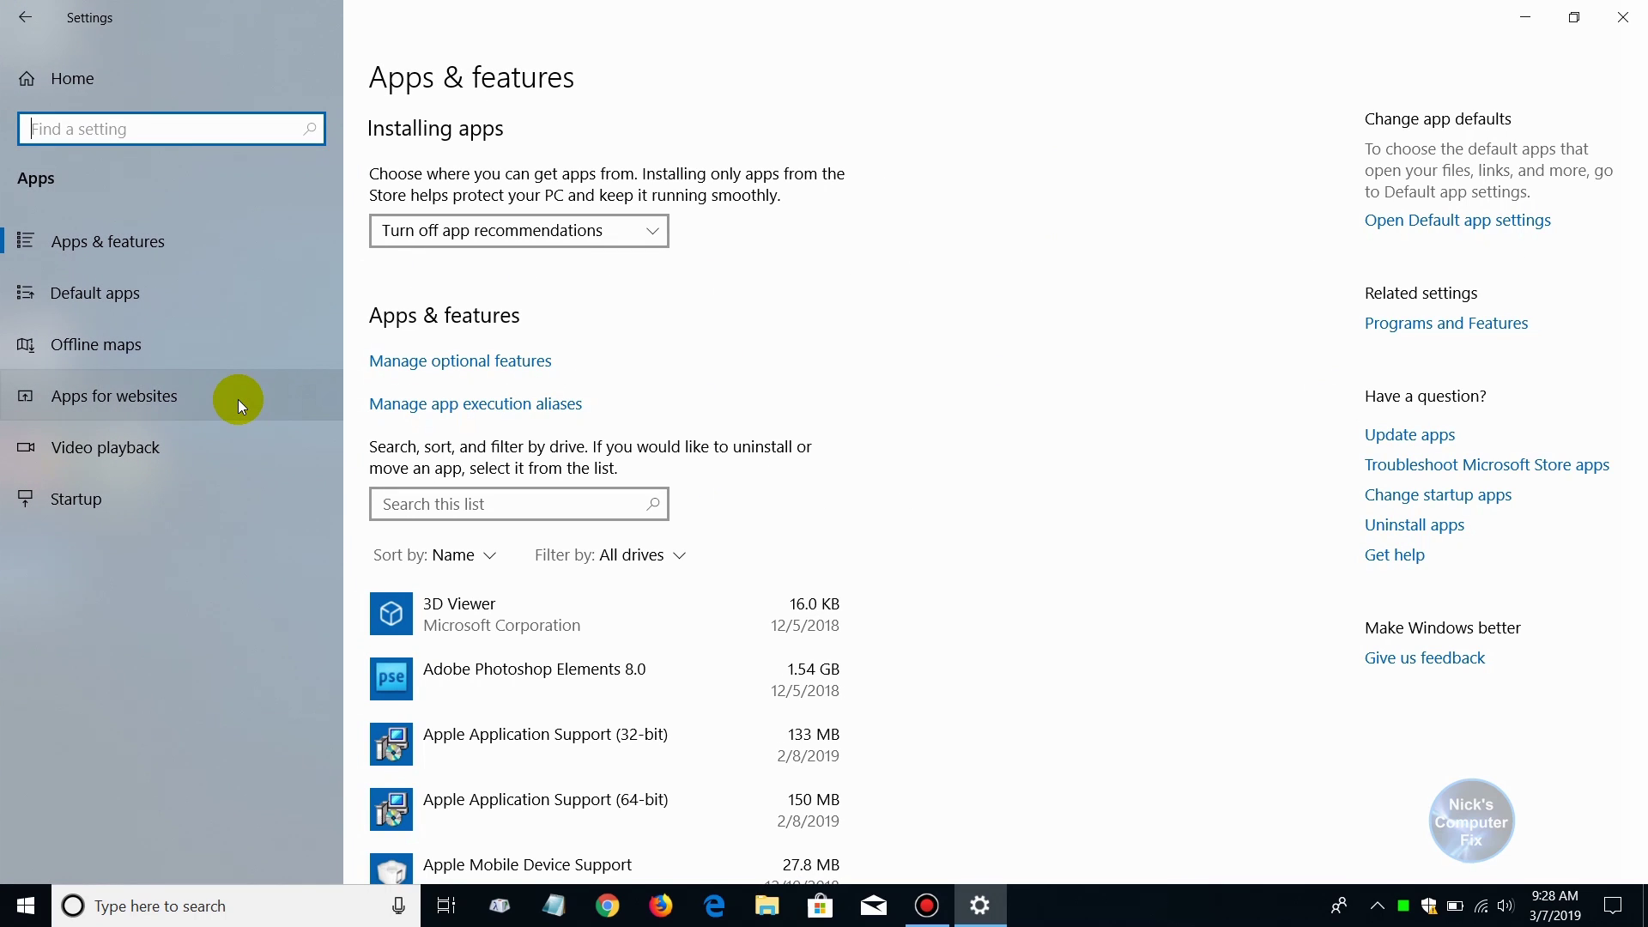
pyautogui.click(117, 506)
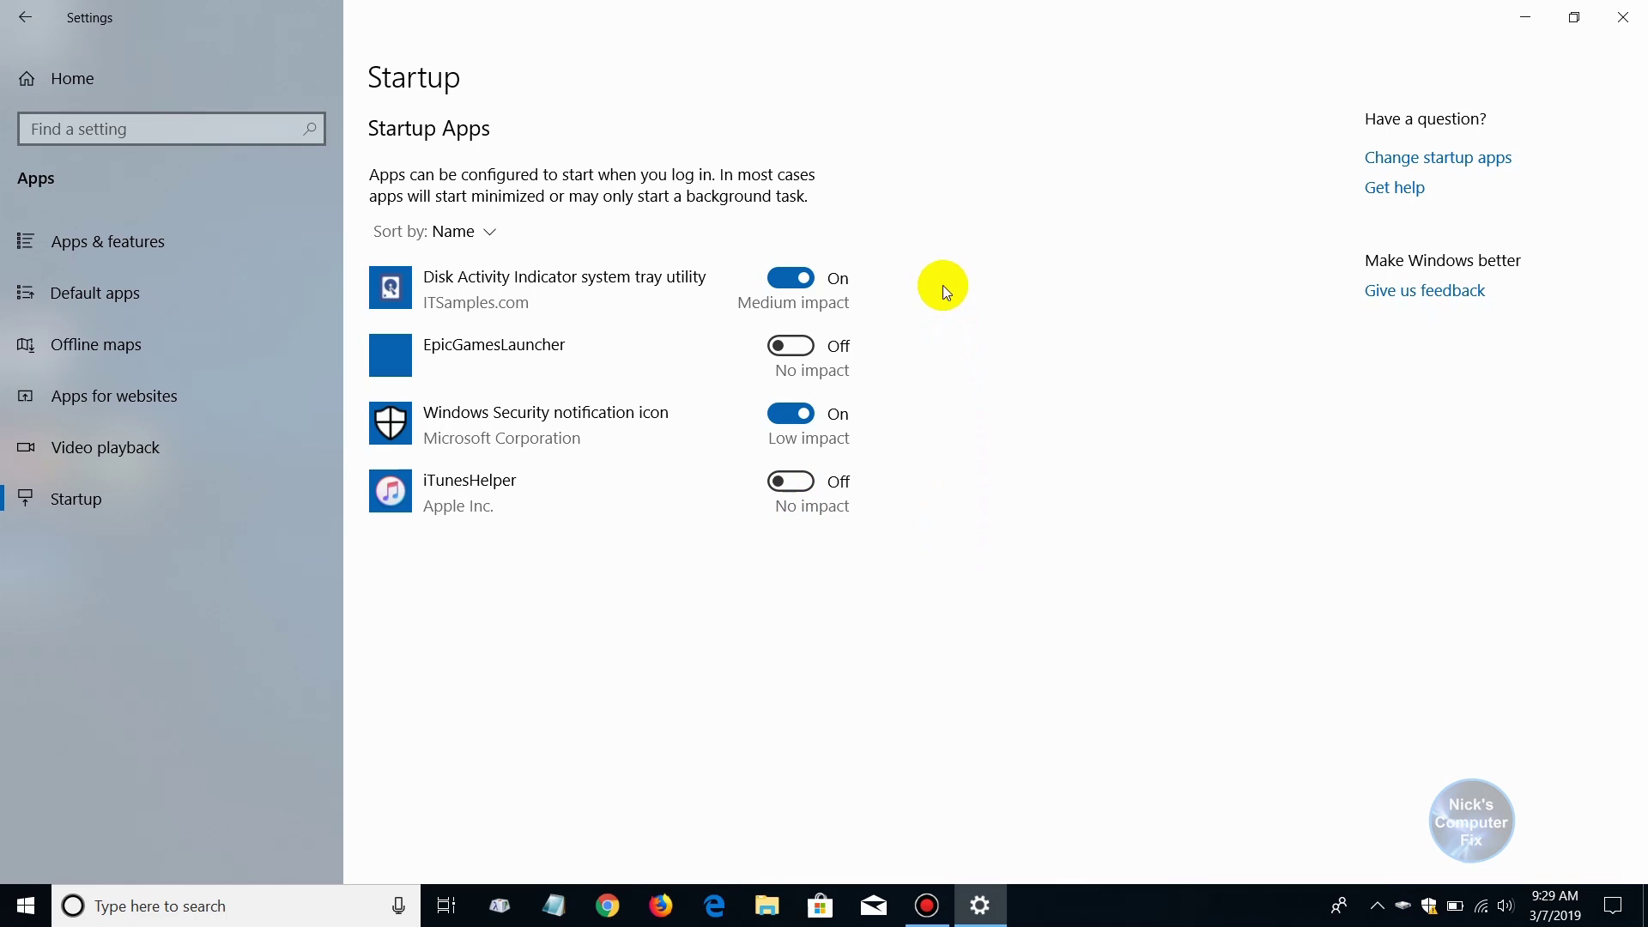
# Toggle EpicGamesLauncher on and back off so it stays disabled at startup.
pyautogui.click(799, 359)
pyautogui.click(801, 355)
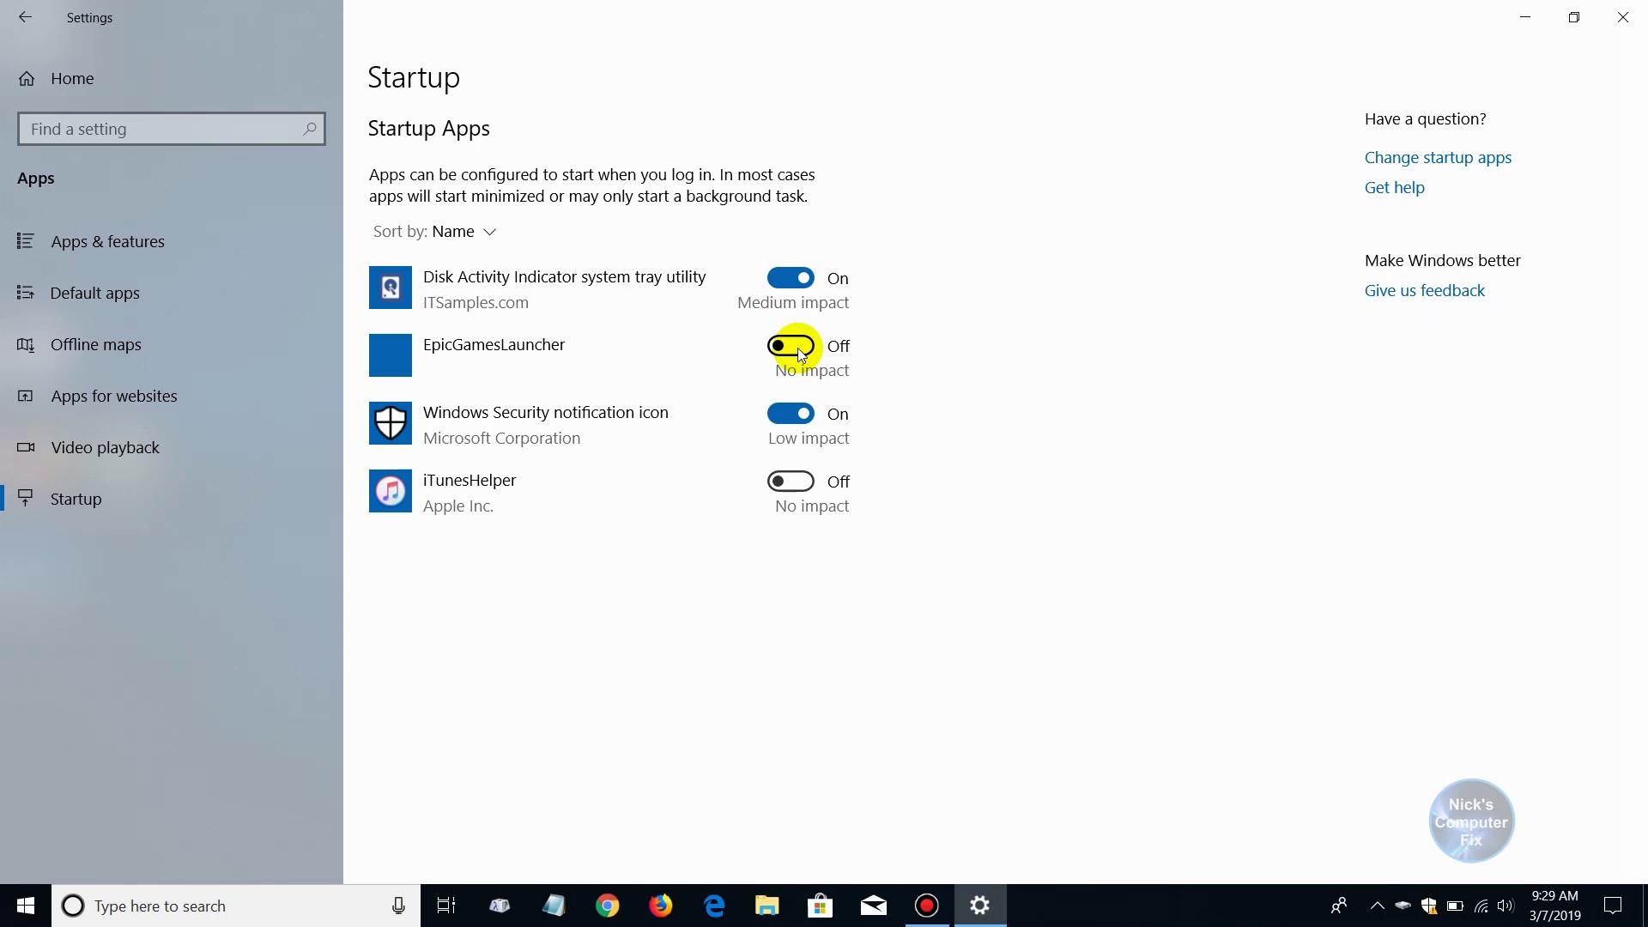
# Close Settings and open Task Manager's Startup tab from the taskbar menu.
pyautogui.click(1636, 20)
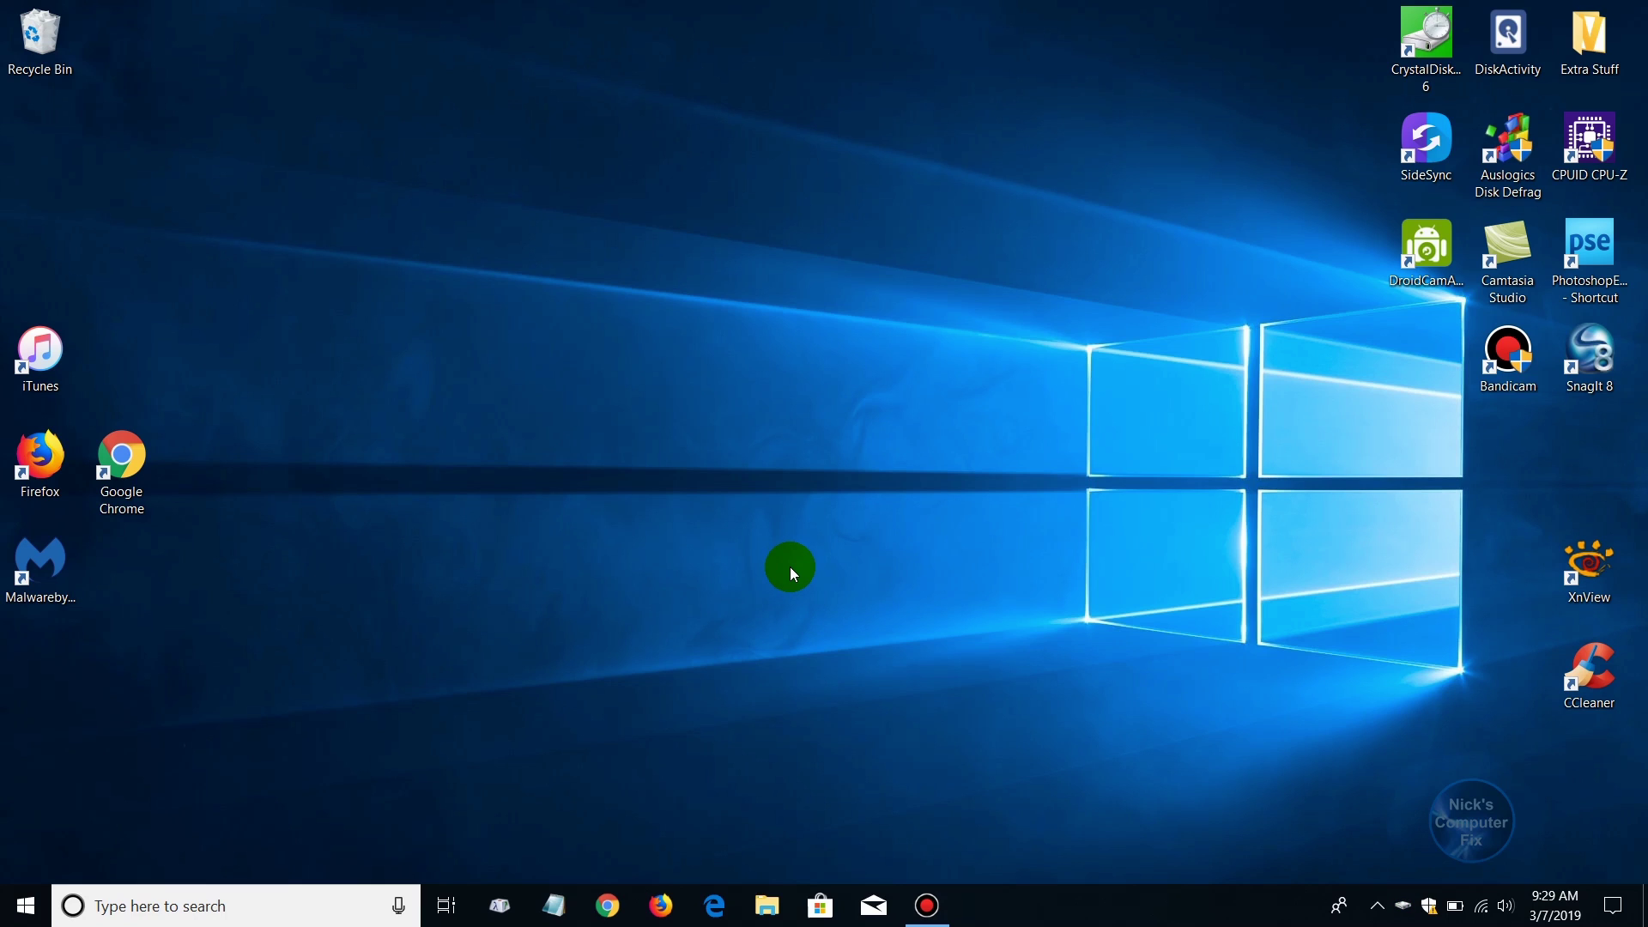
pyautogui.rightClick(1199, 916)
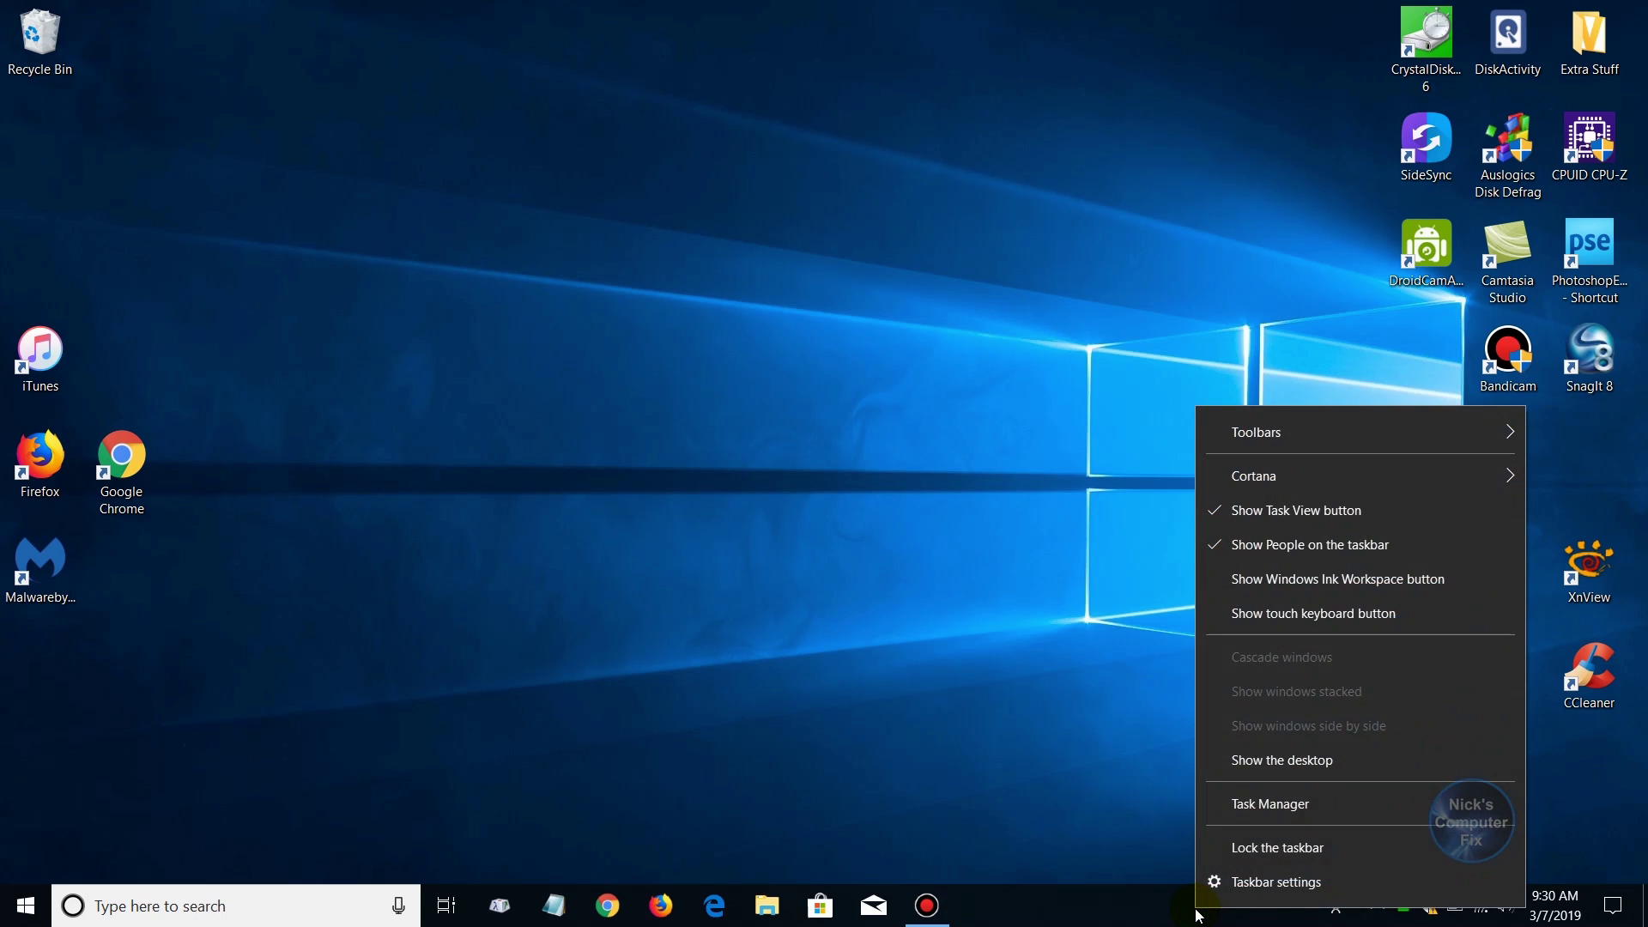
pyautogui.click(1269, 812)
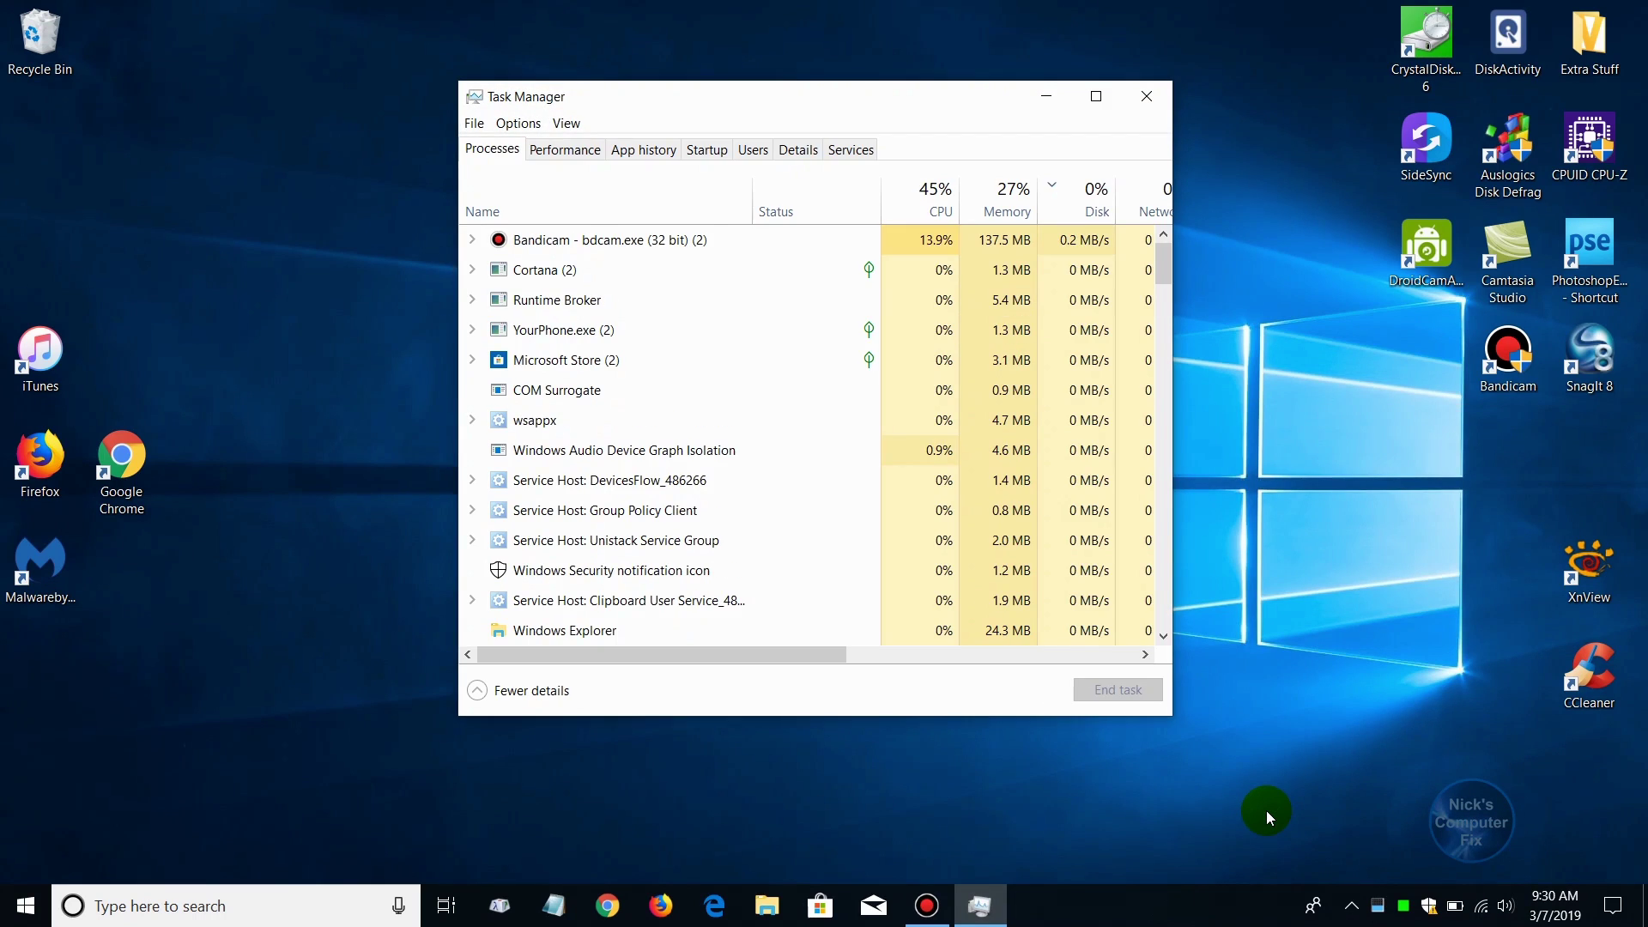
pyautogui.click(712, 147)
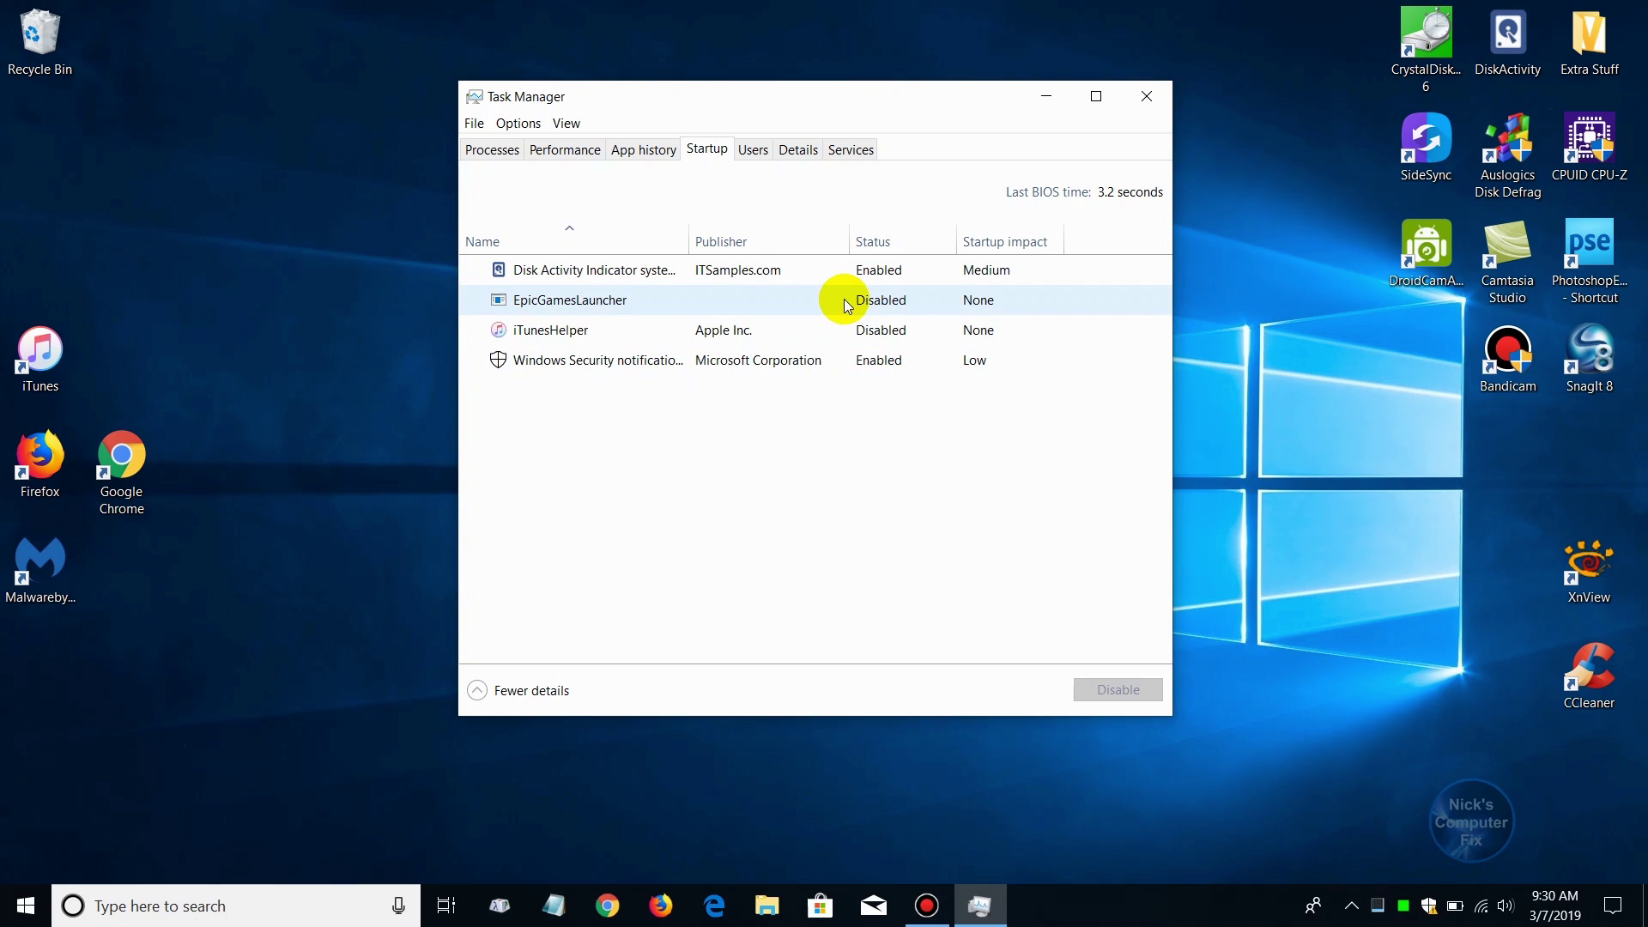
# Review EpicGamesLauncher's actions, leave it disabled, and close Task Manager.
pyautogui.click(874, 303)
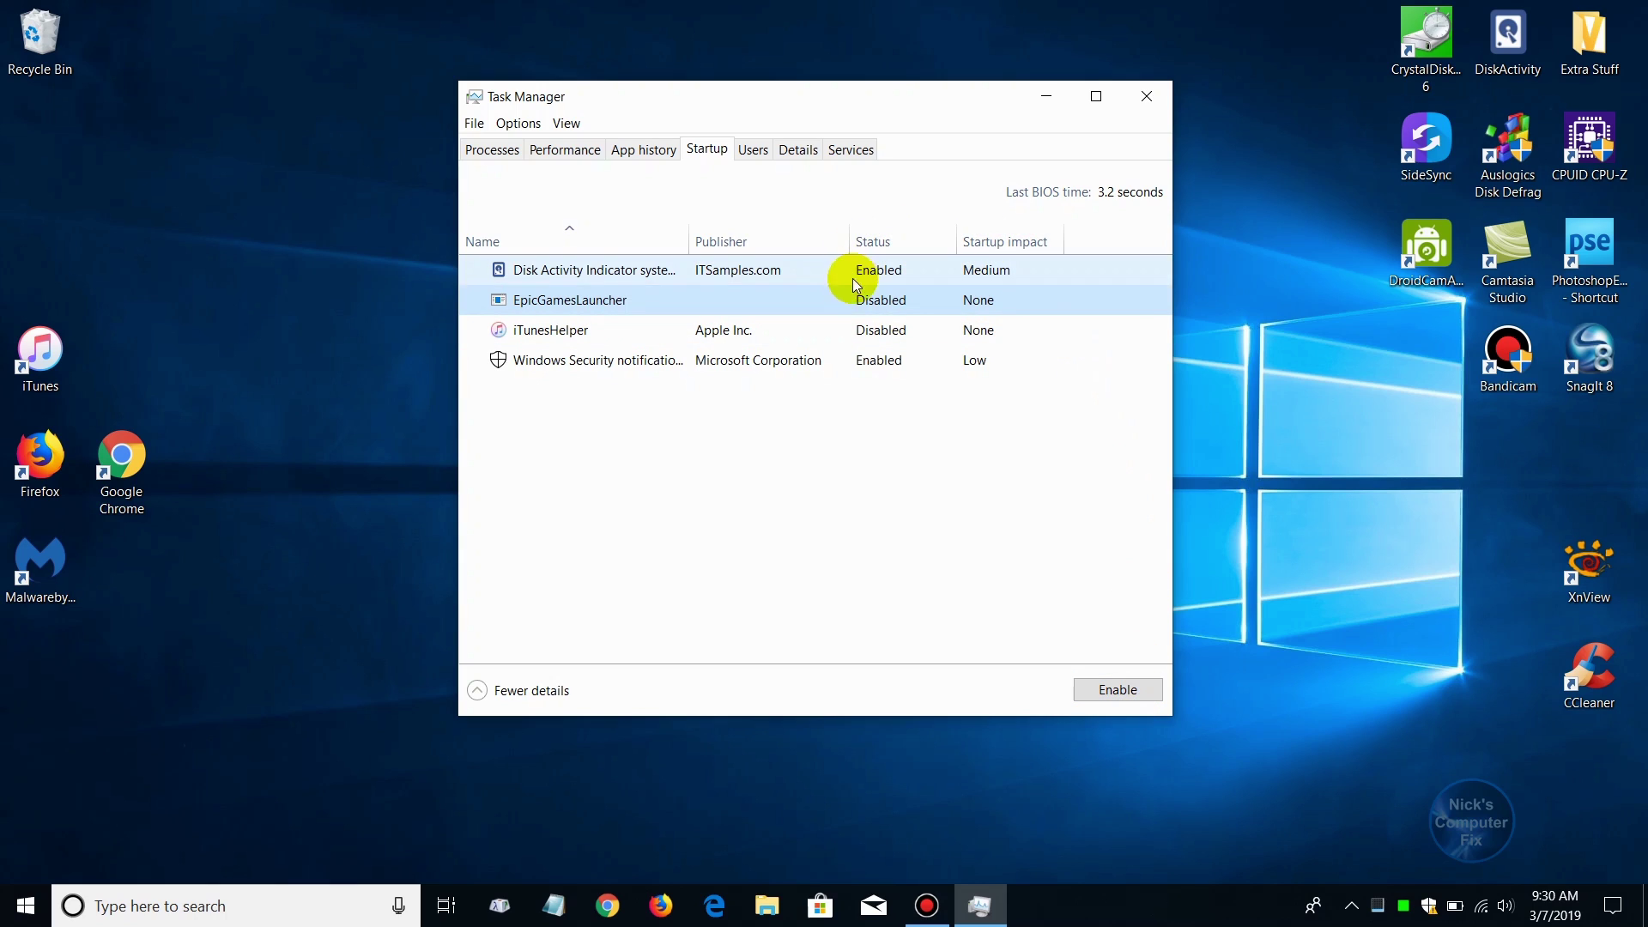
pyautogui.rightClick(887, 302)
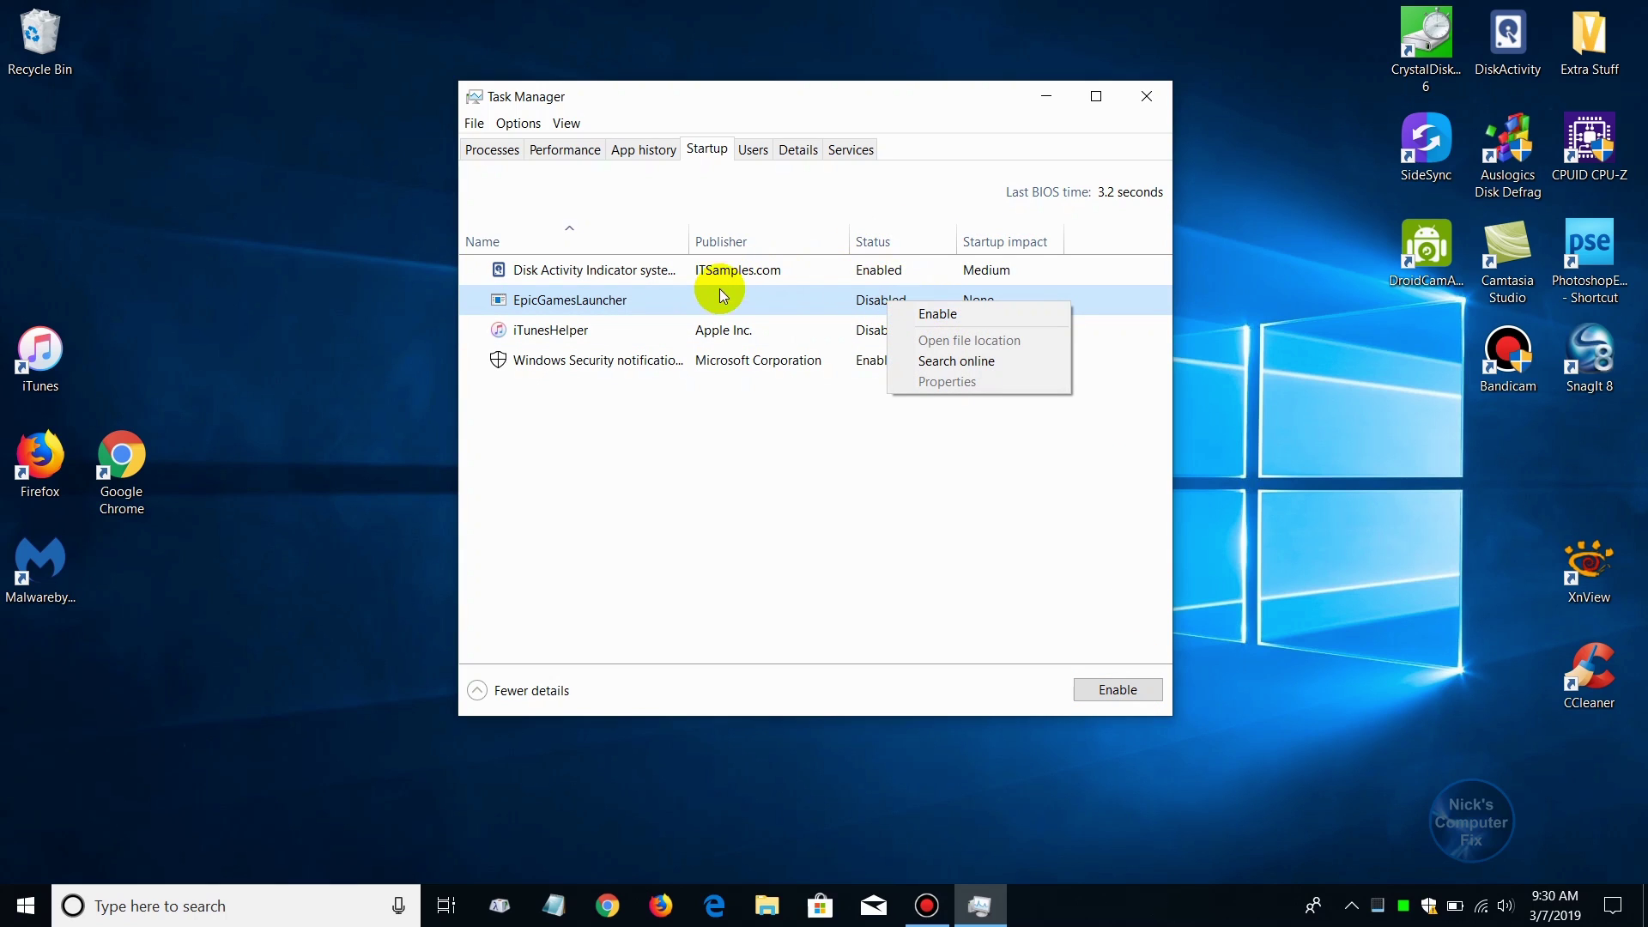
pyautogui.click(780, 506)
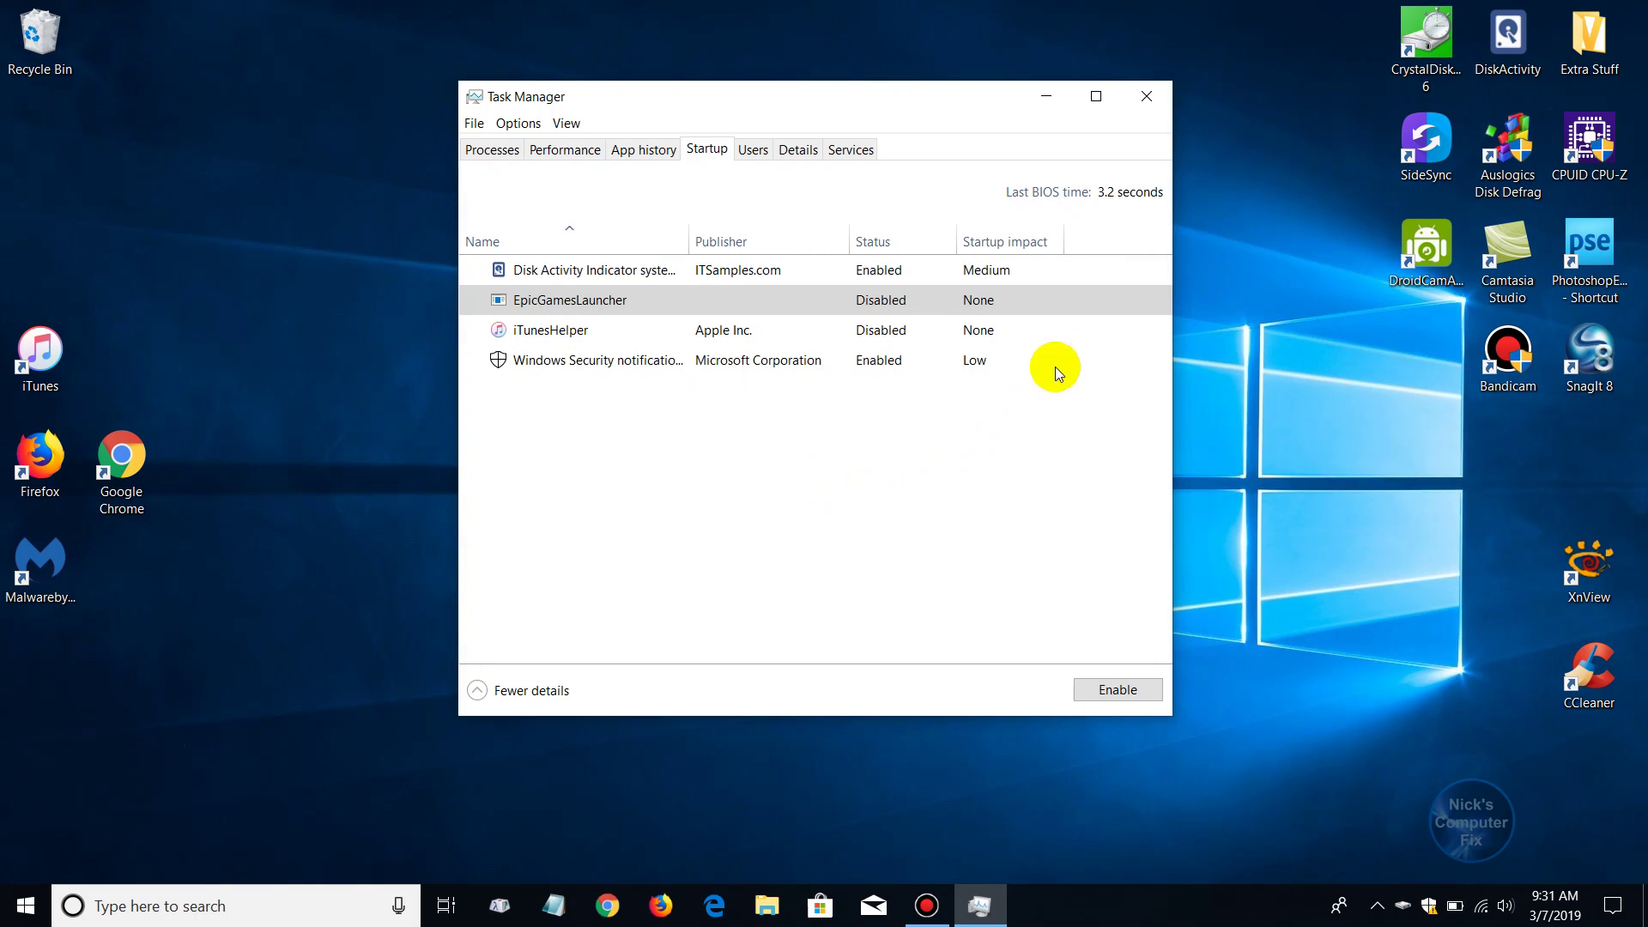
pyautogui.click(1147, 97)
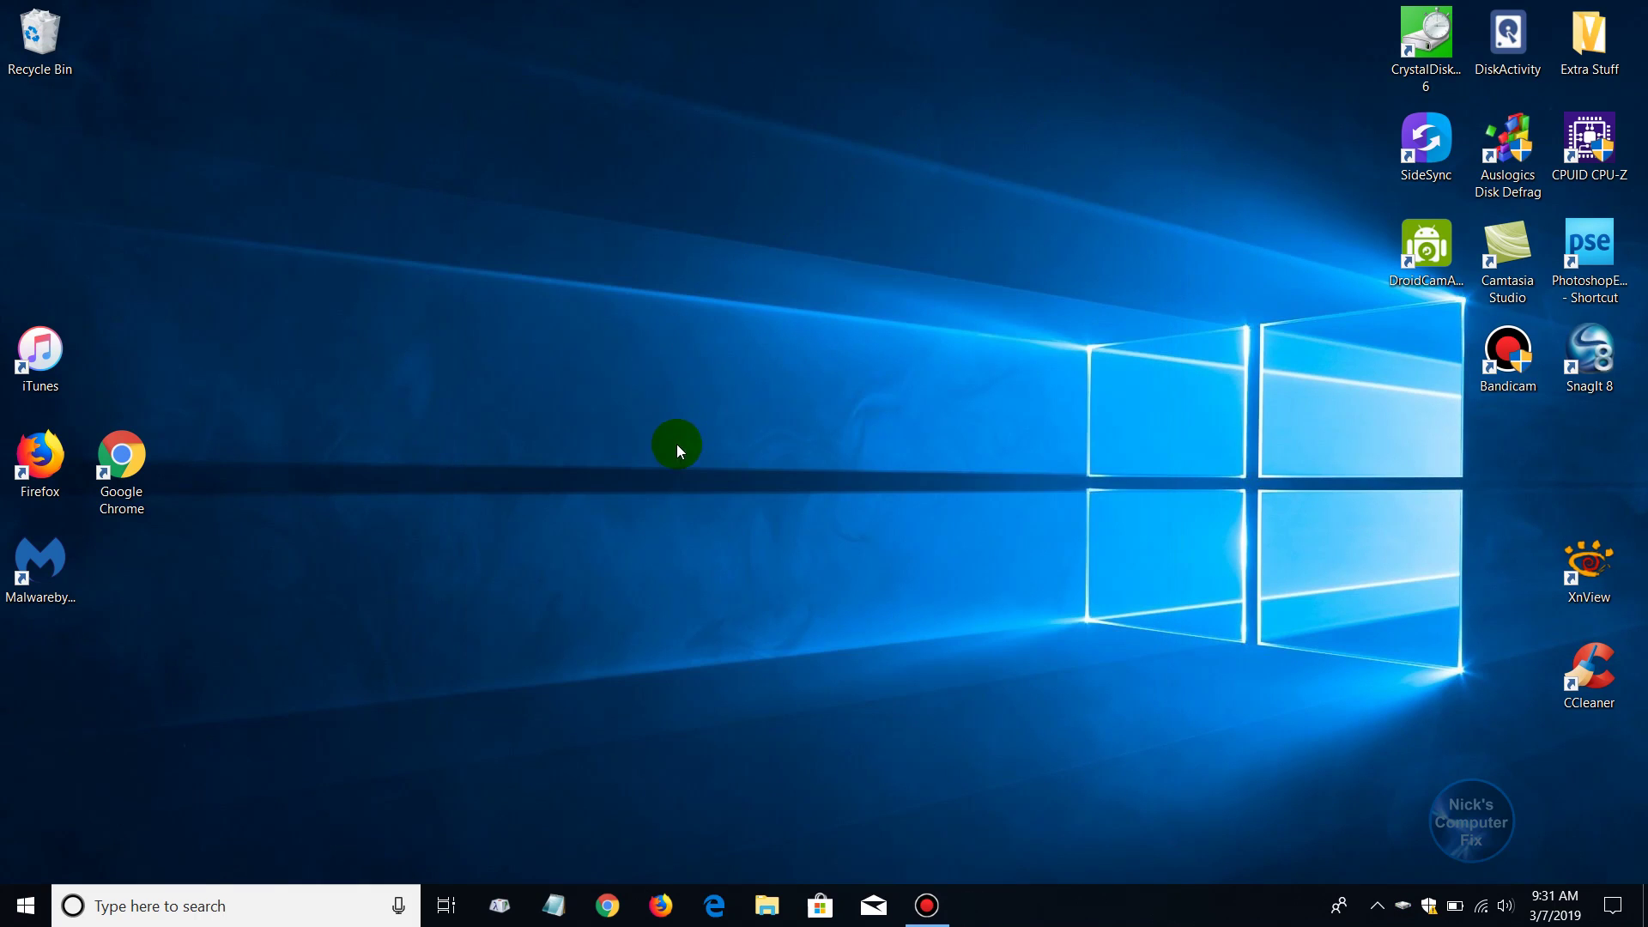